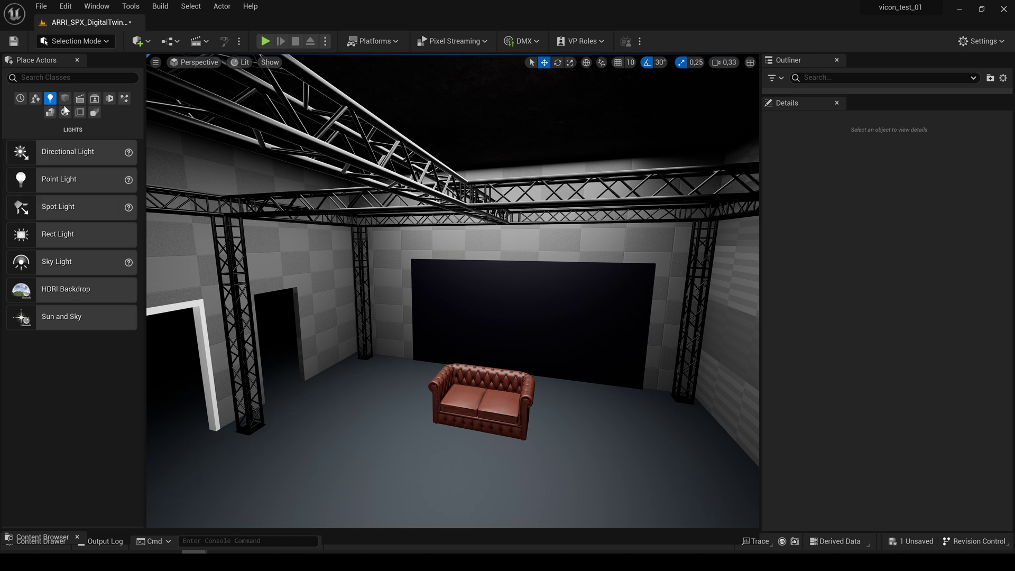
# Place an ARRI light actor on the studio truss and fit it with the HyperOptic_8 accessory
pyautogui.click(73, 78)
pyautogui.write('arri')
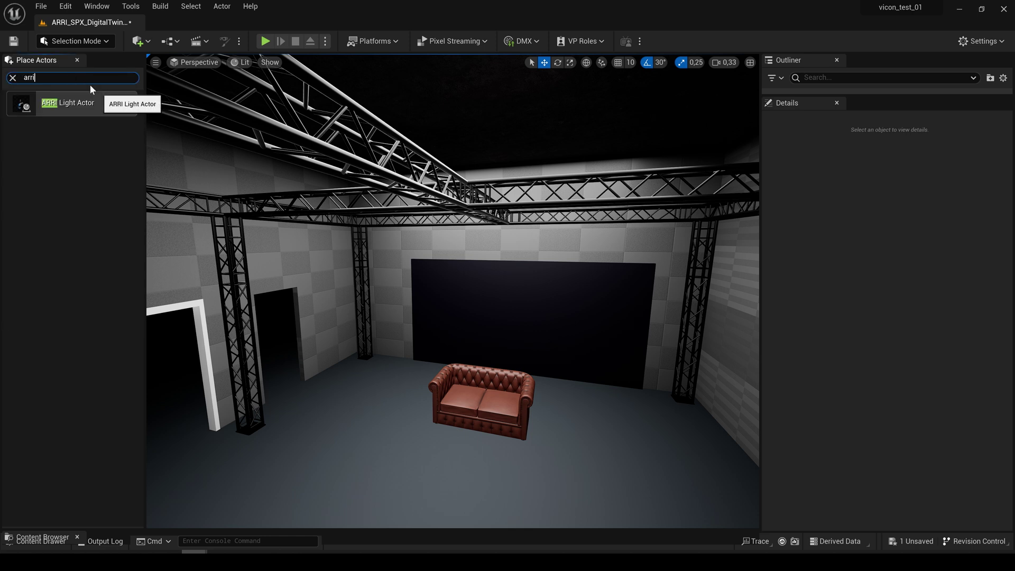
pyautogui.moveTo(87, 102); pyautogui.dragTo(394, 180)
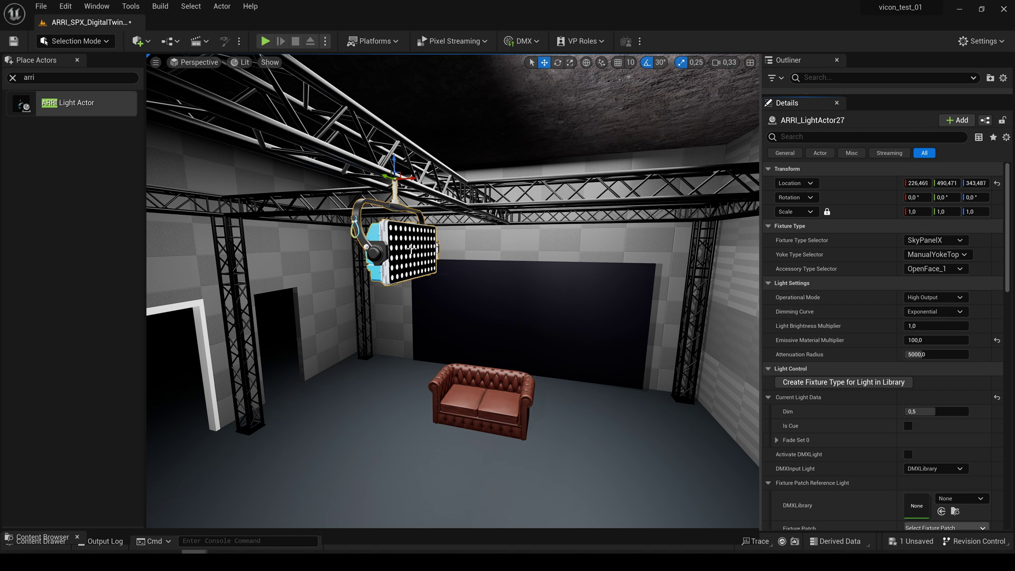
pyautogui.click(911, 268)
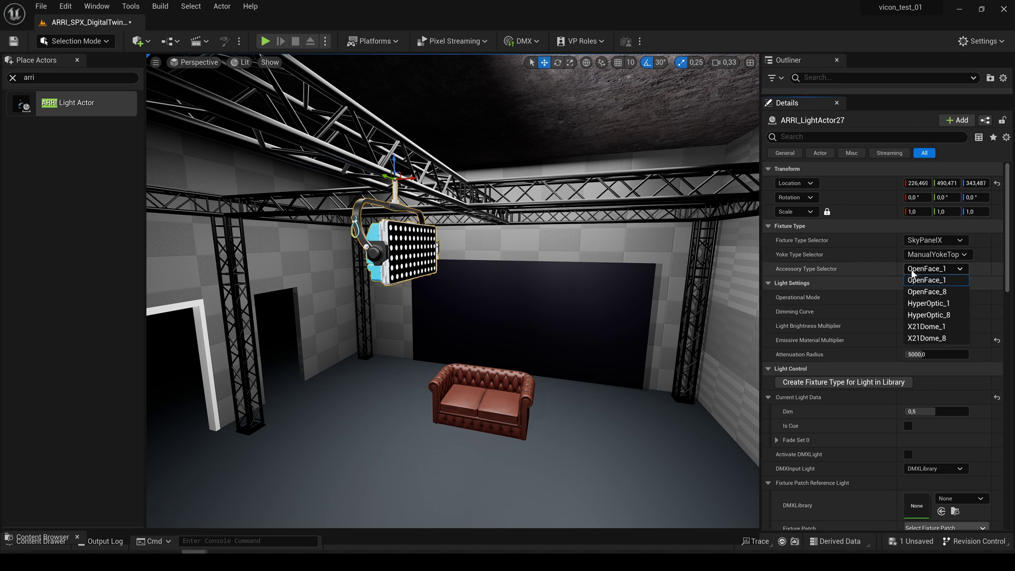
pyautogui.click(923, 315)
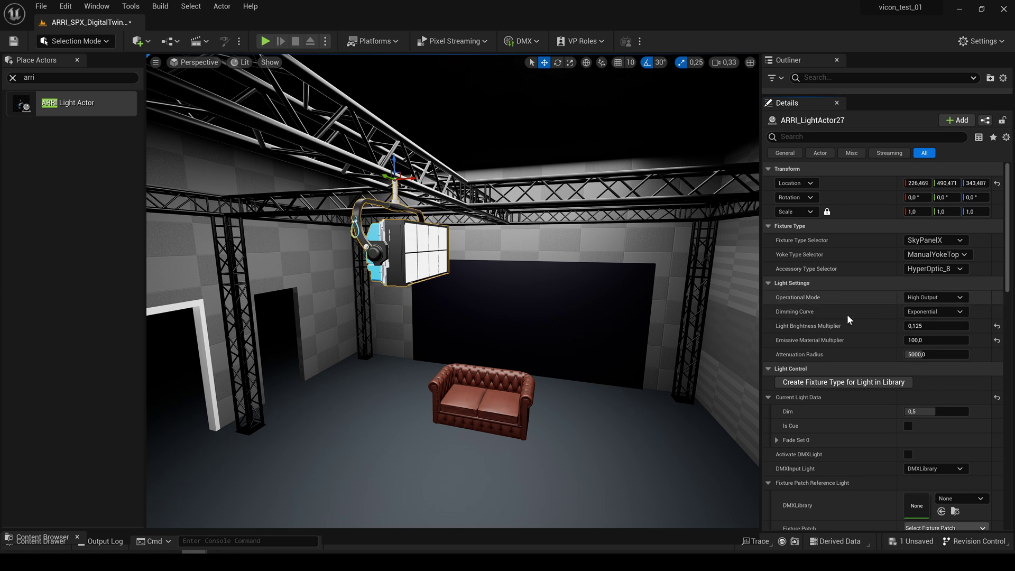
# Mount the SkyPanel X on the MotorizedYoke and set the yoke tilt to 40 degrees
pyautogui.click(934, 255)
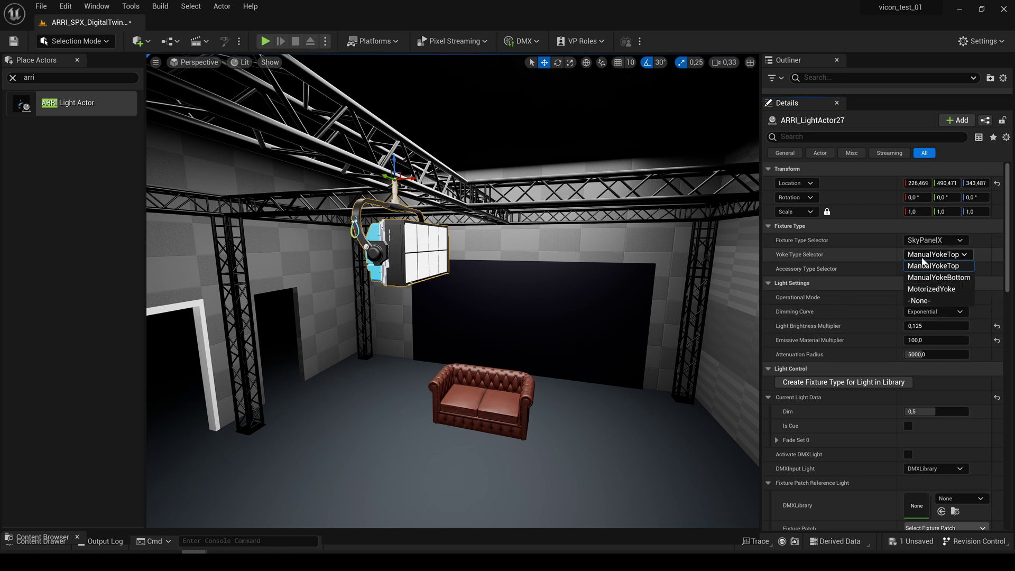
pyautogui.click(920, 289)
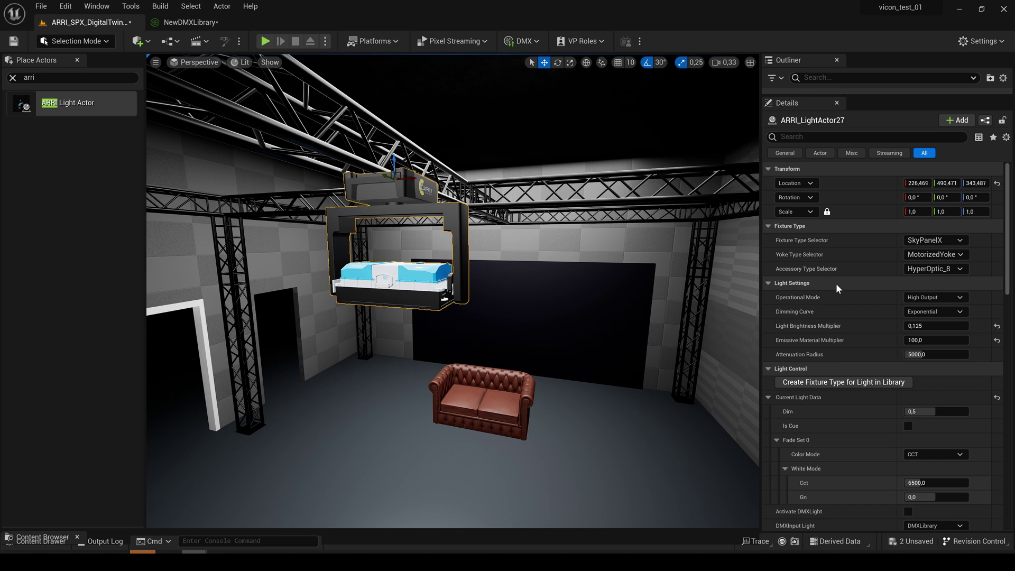
pyautogui.scroll(-5, 836, 283)
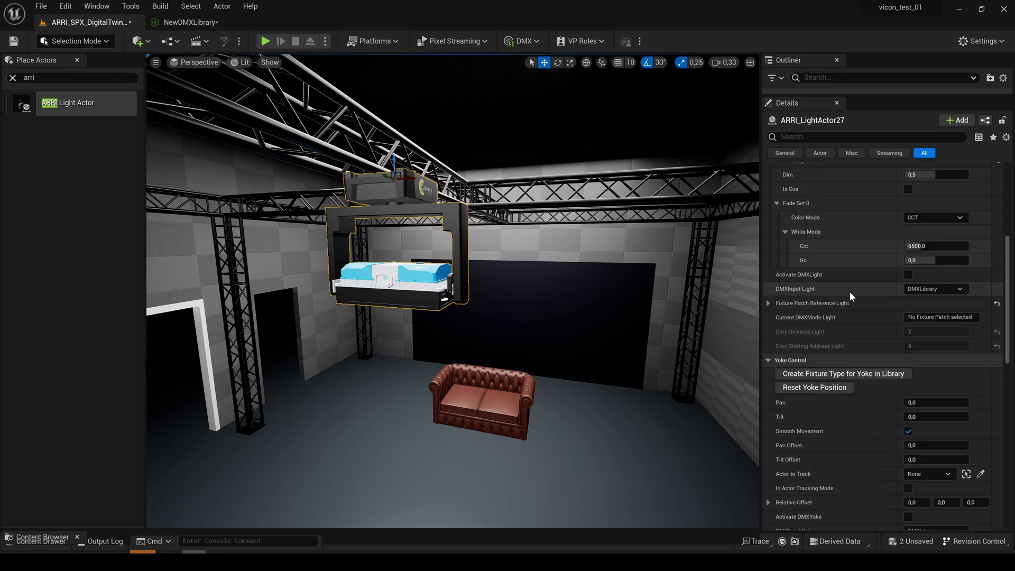
pyautogui.scroll(-3, 849, 291)
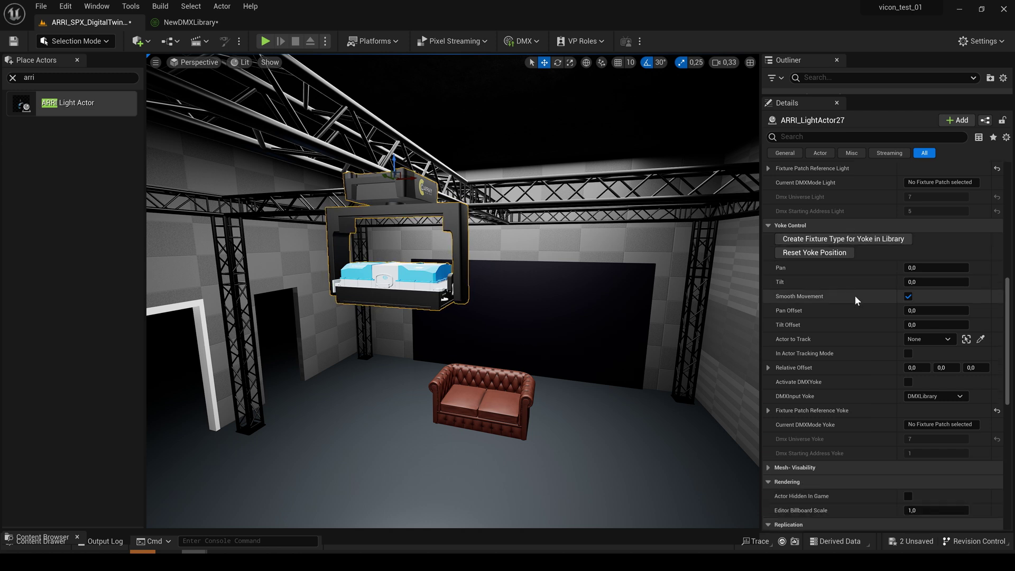
pyautogui.click(930, 279)
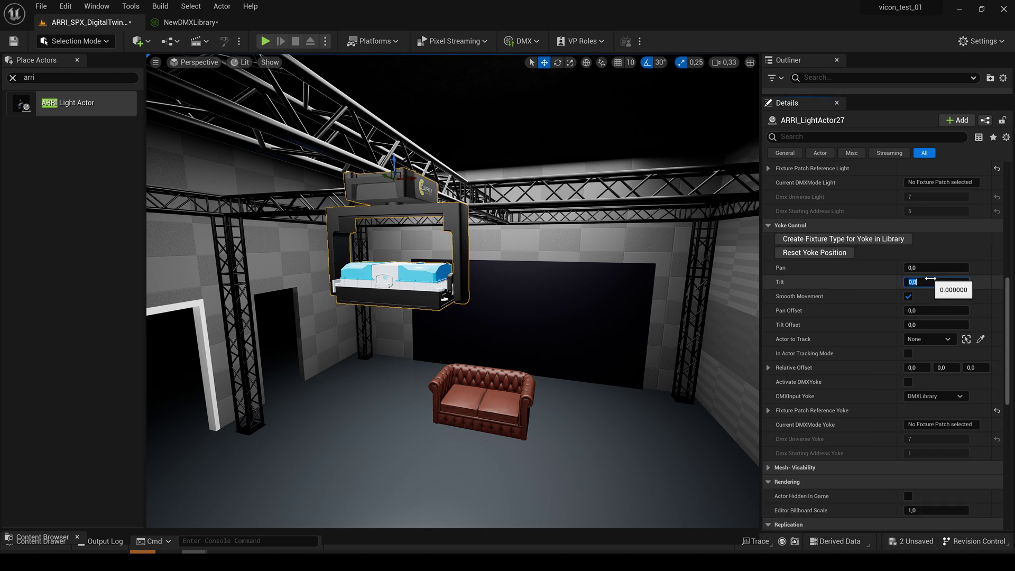
pyautogui.press('Return')
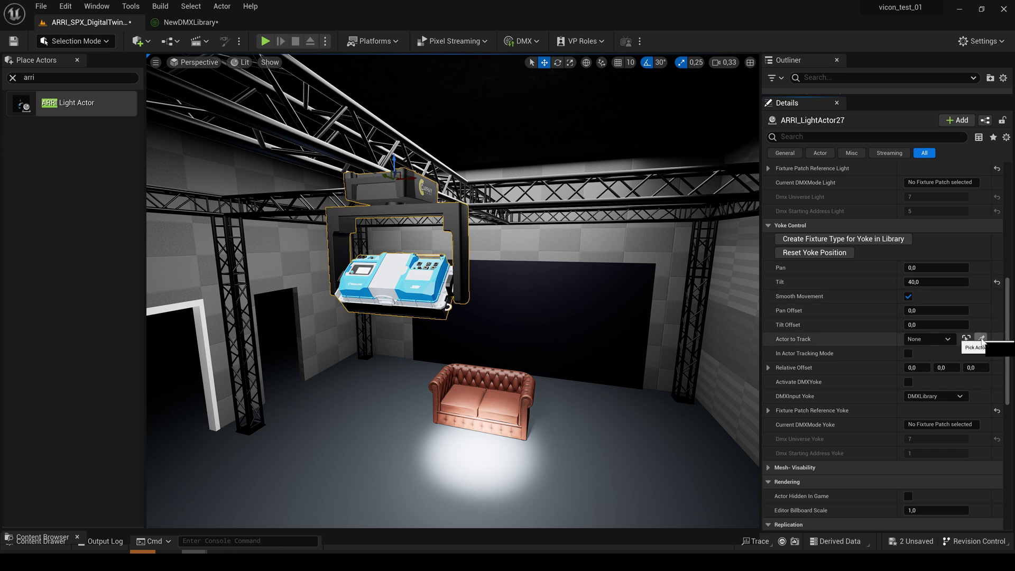
# Set the Sofa as the yoke's tracked actor and enable In Actor Tracking Mode
pyautogui.click(980, 339)
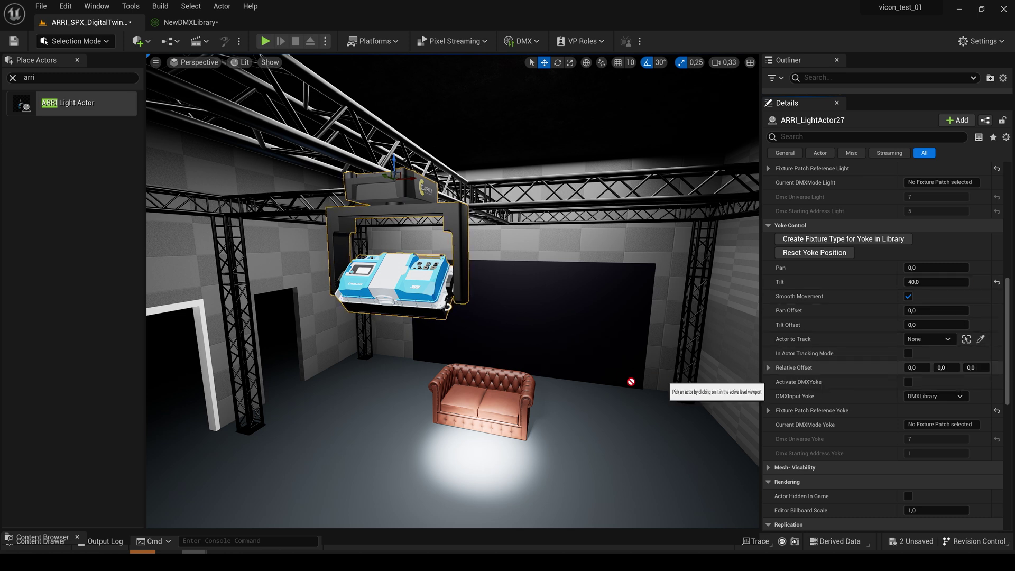
pyautogui.click(491, 400)
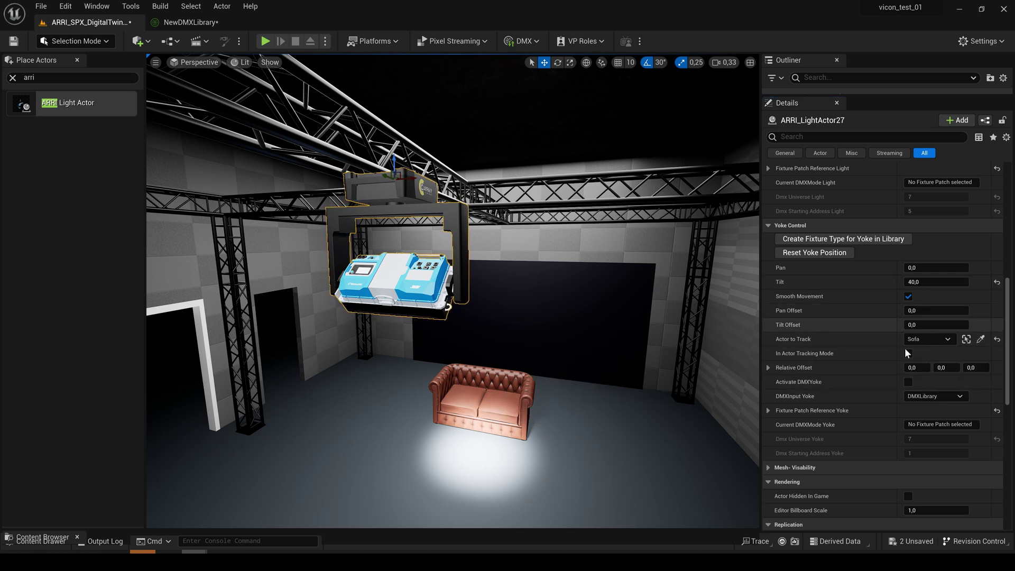
pyautogui.click(909, 353)
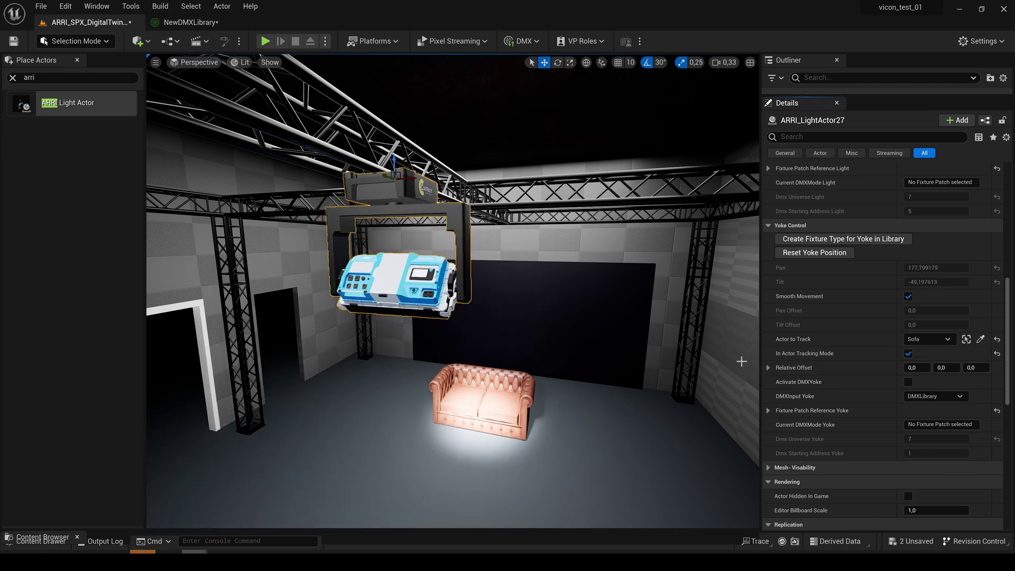
# Move the sofa across the floor to test tracking, then reselect the ARRI light
pyautogui.click(509, 399)
pyautogui.moveTo(486, 419)
pyautogui.mouseDown()
pyautogui.moveTo(370, 408)
pyautogui.moveTo(581, 434)
pyautogui.moveTo(491, 429)
pyautogui.mouseUp()
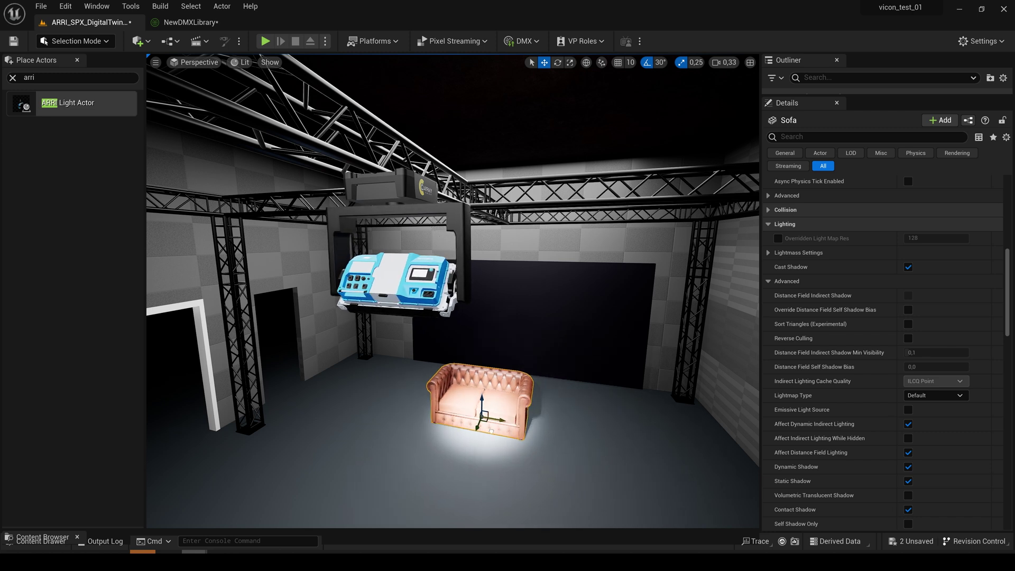
pyautogui.click(412, 278)
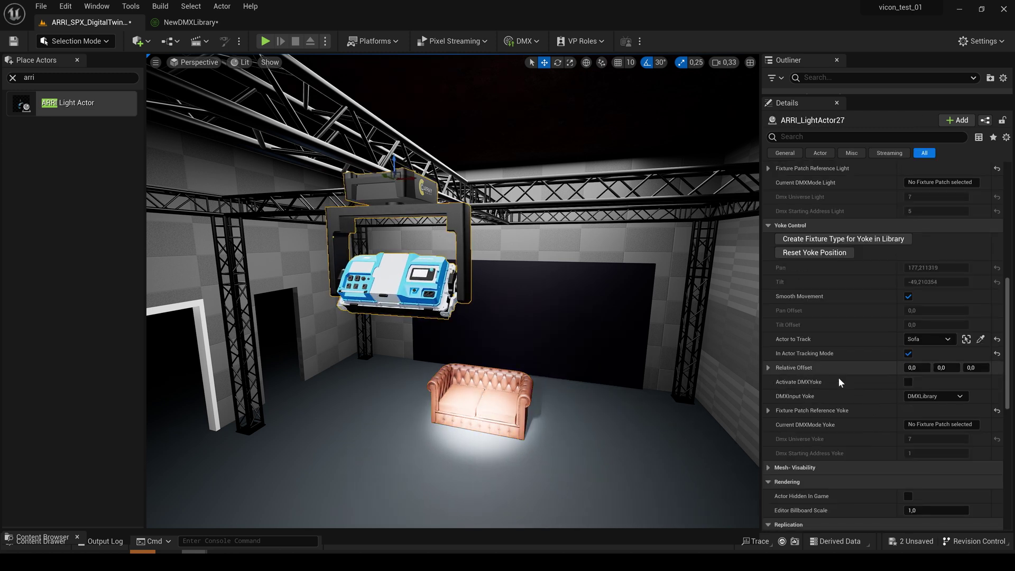
# Preview other colour temperatures on the light, then restore Cct to 6500
pyautogui.scroll(6, 861, 396)
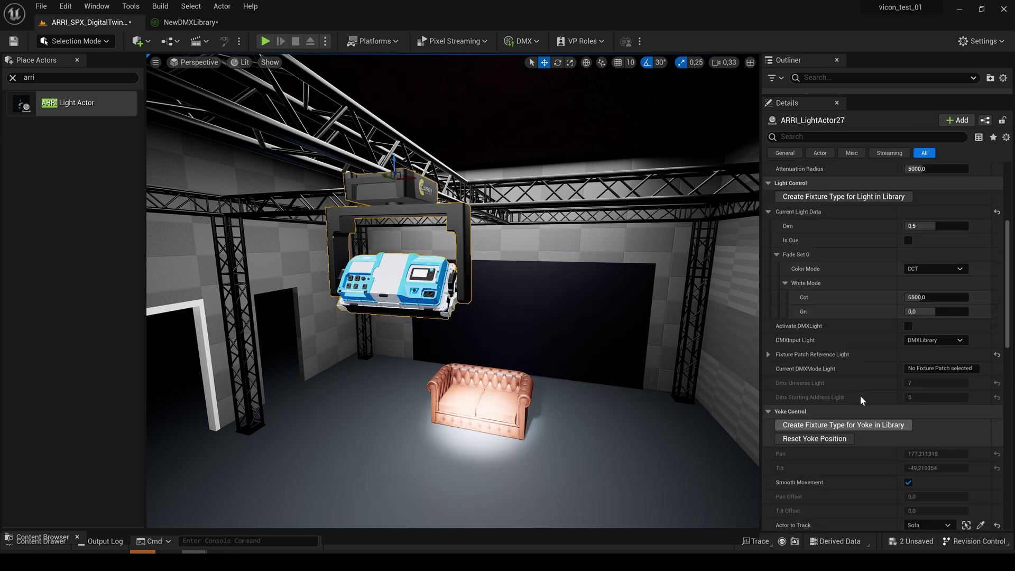
pyautogui.scroll(1, 860, 395)
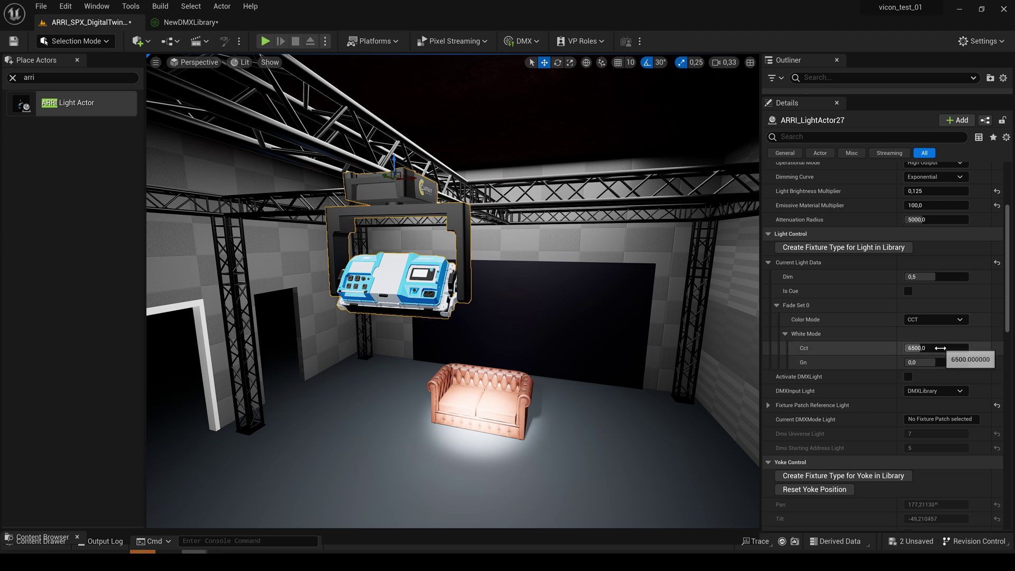
pyautogui.moveTo(944, 349)
pyautogui.mouseDown()
pyautogui.moveTo(905, 349)
pyautogui.moveTo(960, 349)
pyautogui.mouseUp()
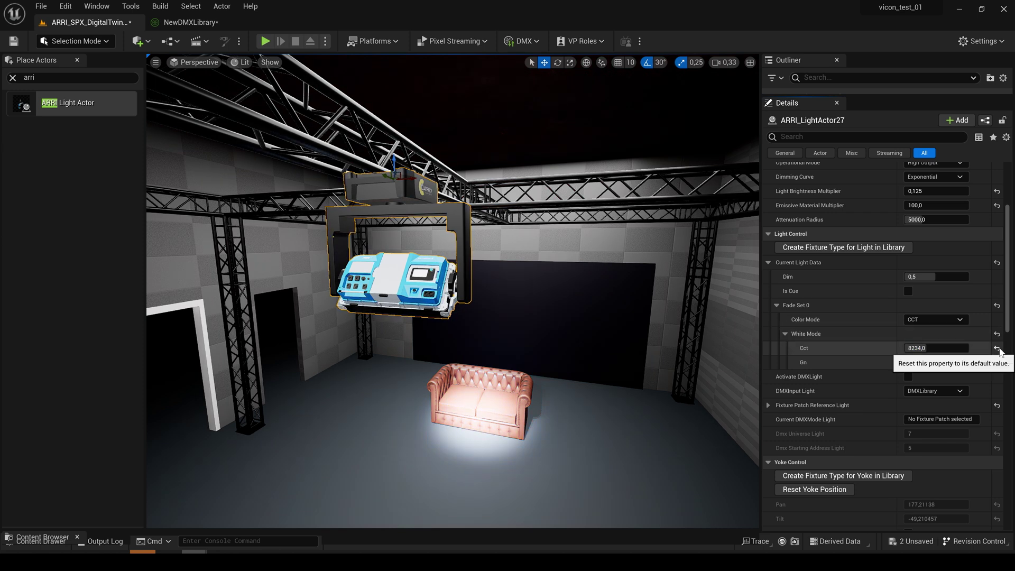
pyautogui.click(998, 348)
pyautogui.scroll(-2, 962, 360)
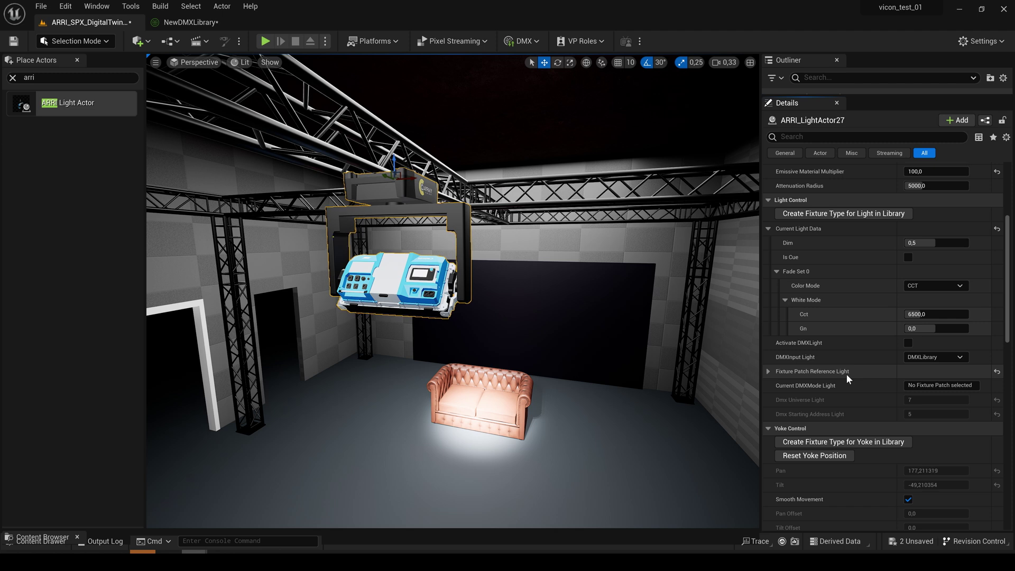
# Assign NewDMXLibrary as the DMX library in the light's Fixture Patch Reference Light
pyautogui.click(770, 370)
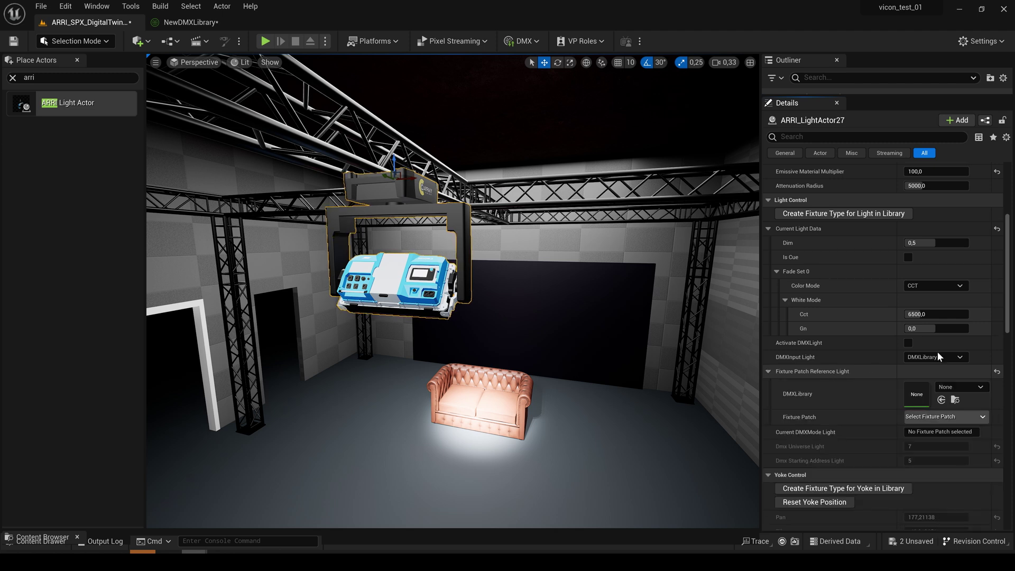
pyautogui.click(963, 392)
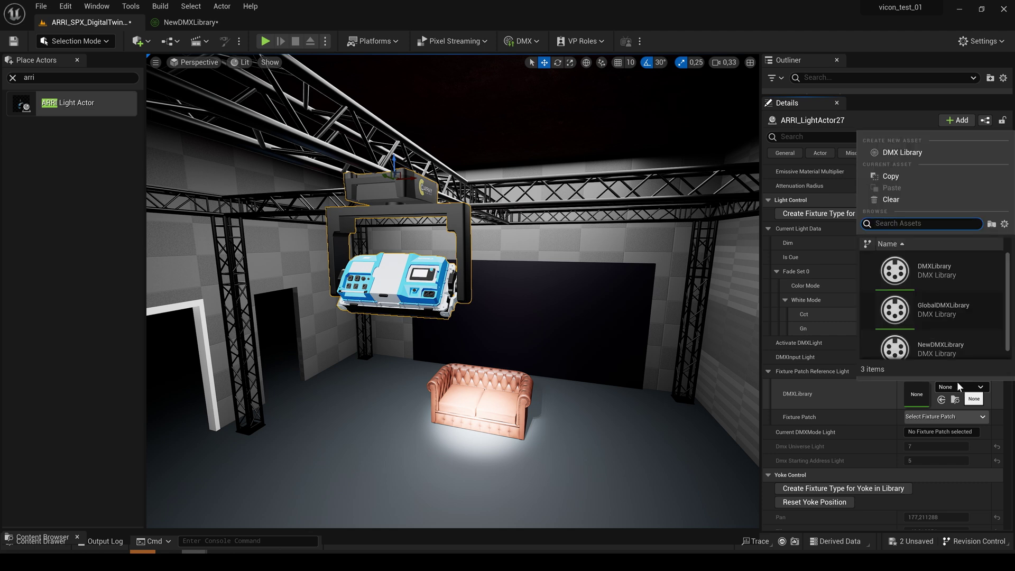
pyautogui.click(953, 354)
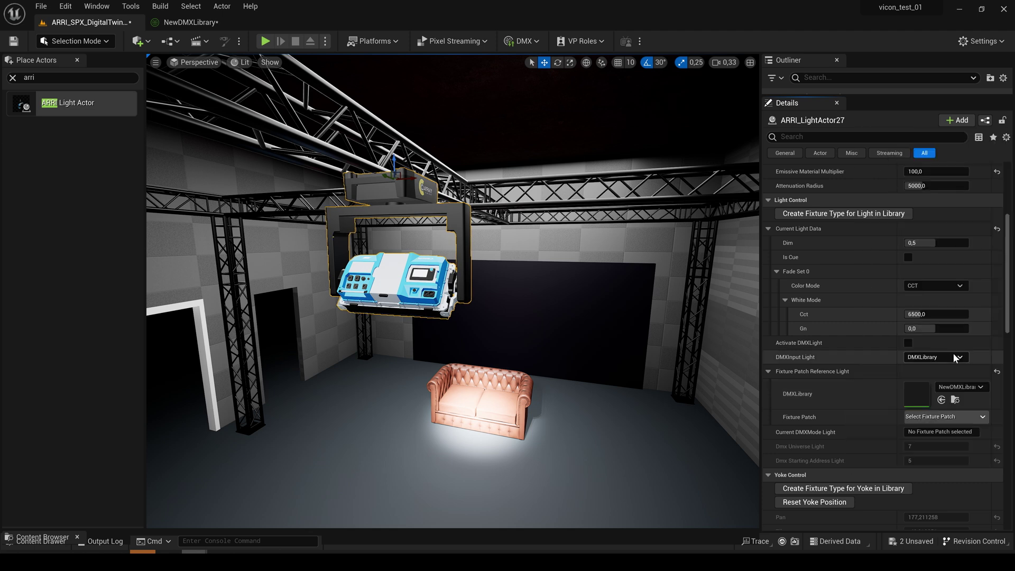
pyautogui.click(965, 416)
pyautogui.click(965, 417)
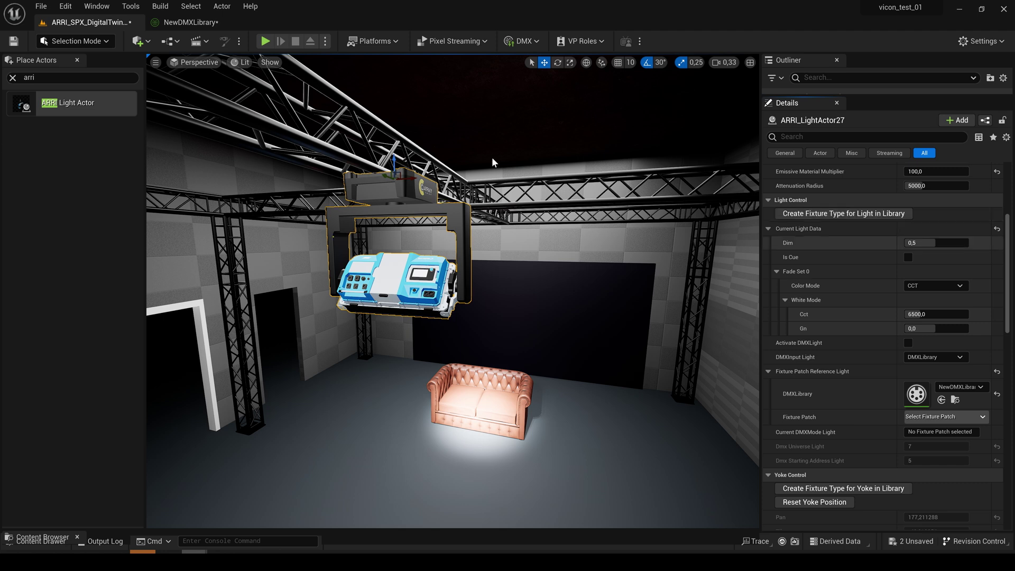
# In NewDMXLibrary's Fixture Types, select the SkyPanelX-Light_000 fixture type
pyautogui.click(205, 23)
pyautogui.click(113, 60)
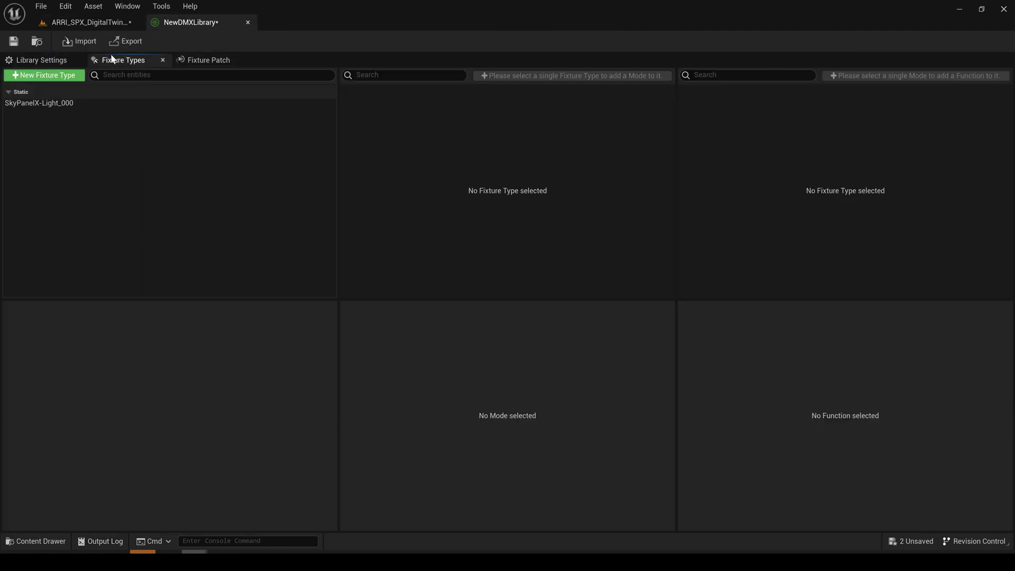
pyautogui.click(68, 103)
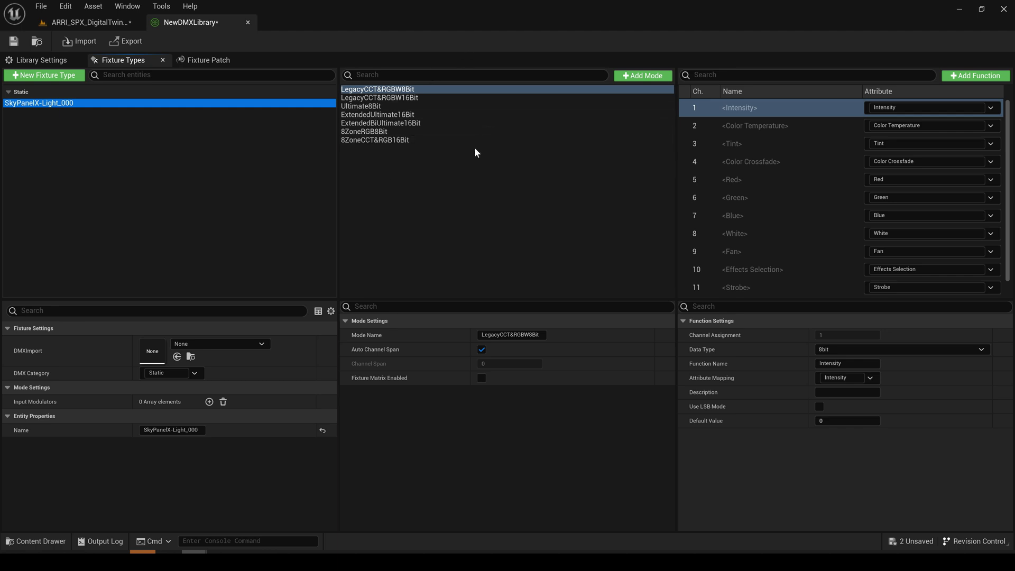
# Add a SkyPanelX-Light_000 fixture patch in 8ZoneRGB8Bit mode at address 7.5
pyautogui.click(209, 60)
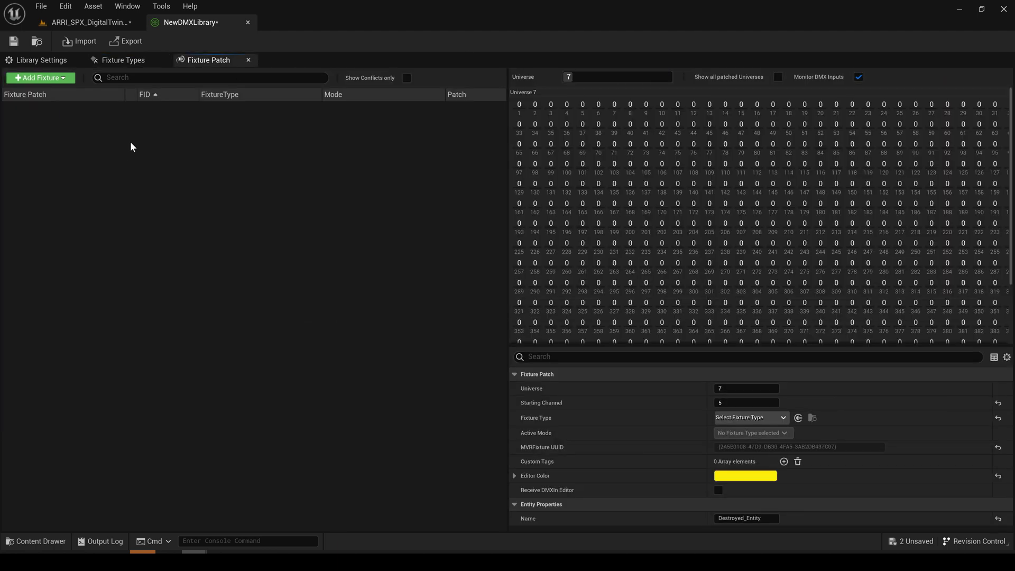
pyautogui.click(66, 80)
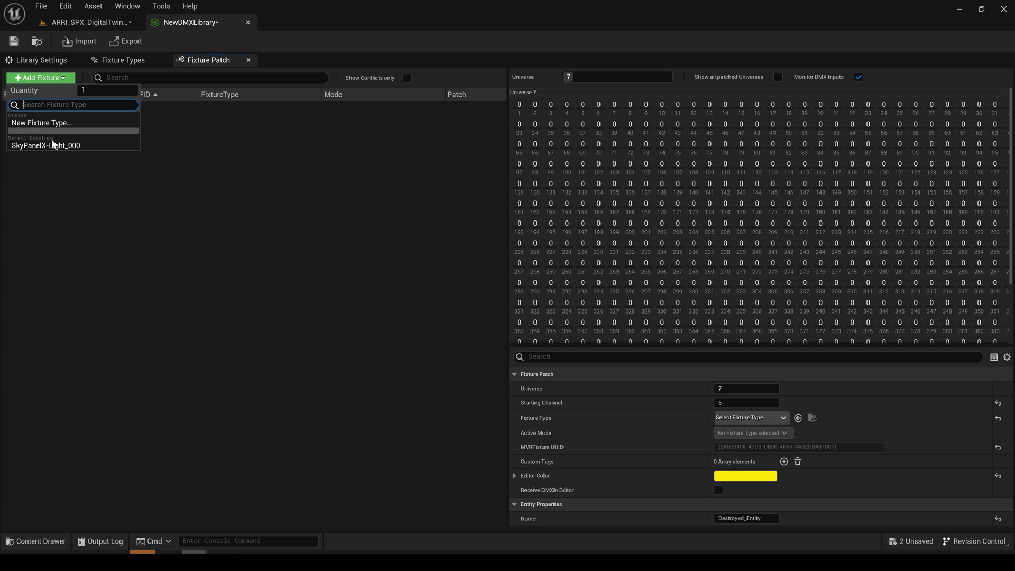
pyautogui.click(53, 145)
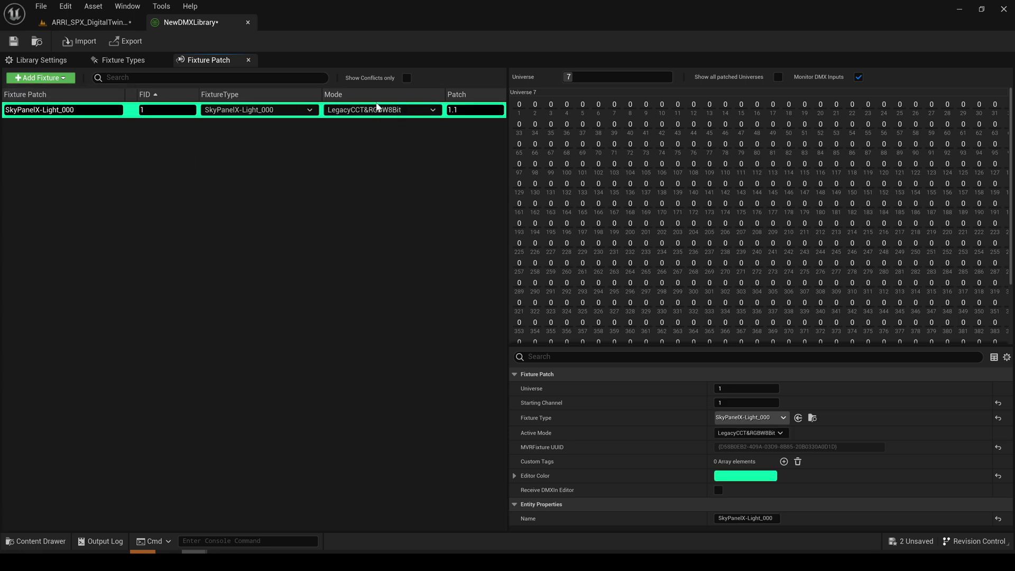
pyautogui.click(376, 110)
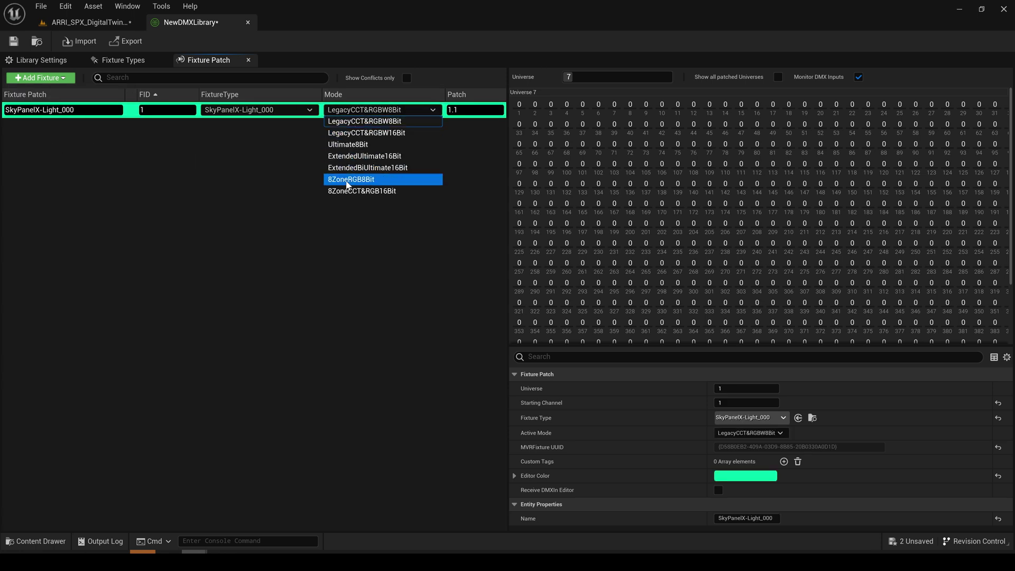
pyautogui.click(353, 181)
pyautogui.click(485, 109)
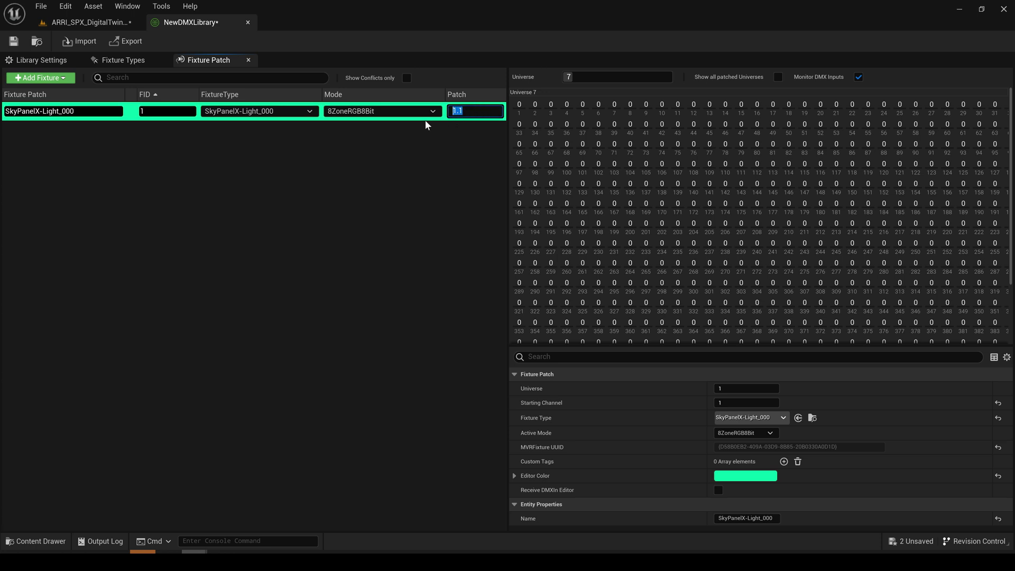
pyautogui.press('Return')
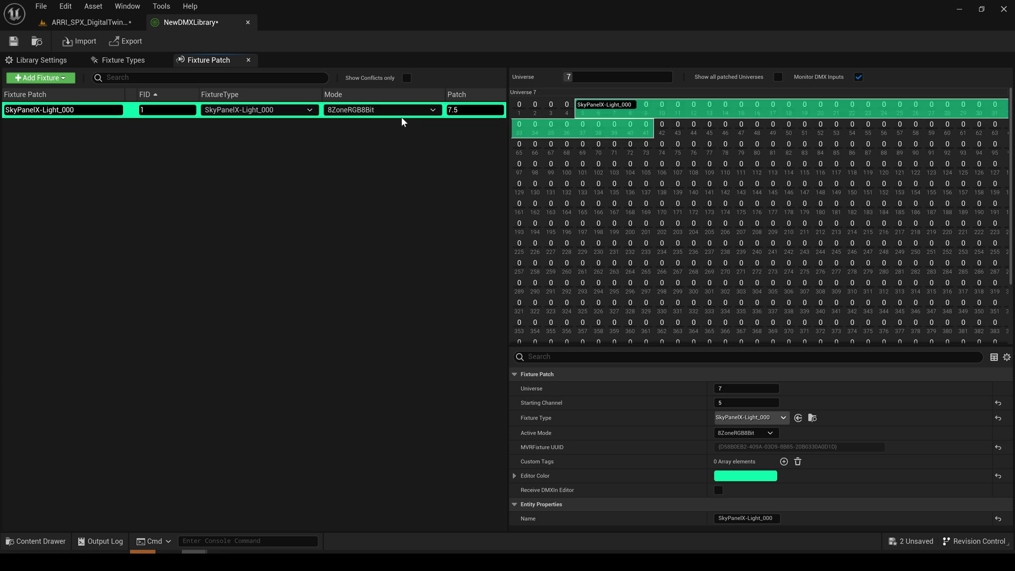
# In the studio level, set the light's Fixture Patch Reference Light to SkyPanelX-Light_000
pyautogui.click(89, 24)
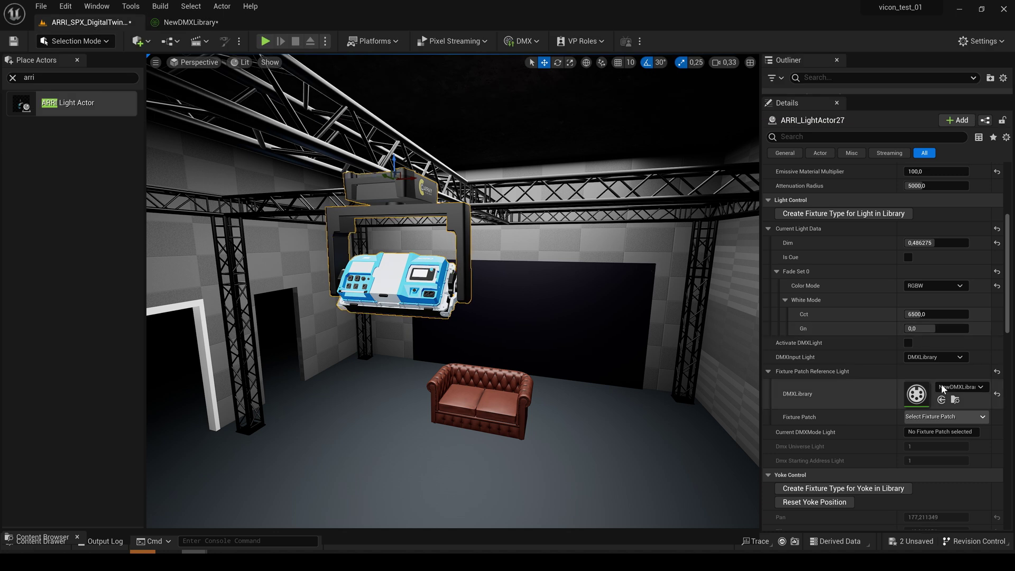
pyautogui.click(962, 417)
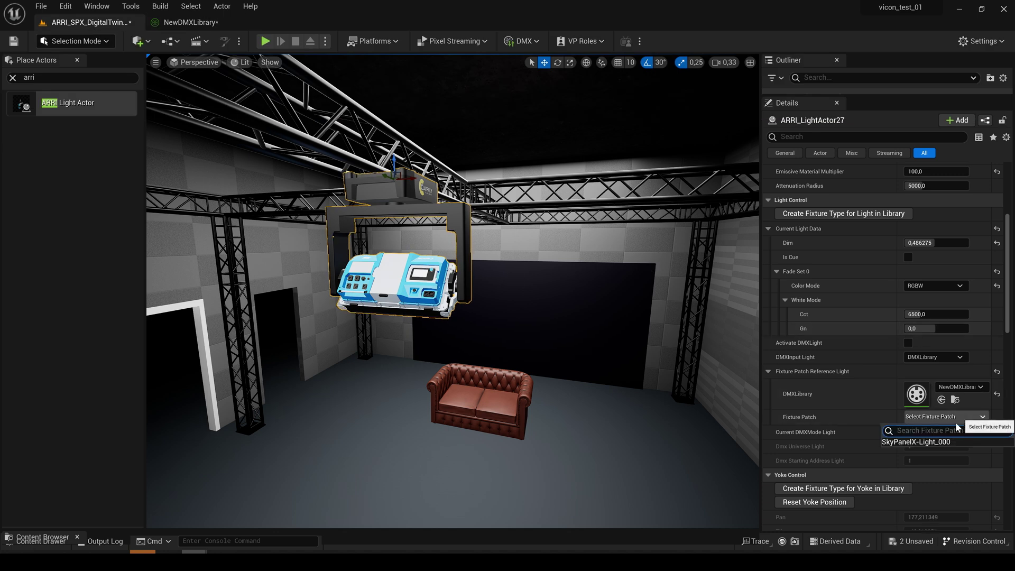
pyautogui.click(936, 444)
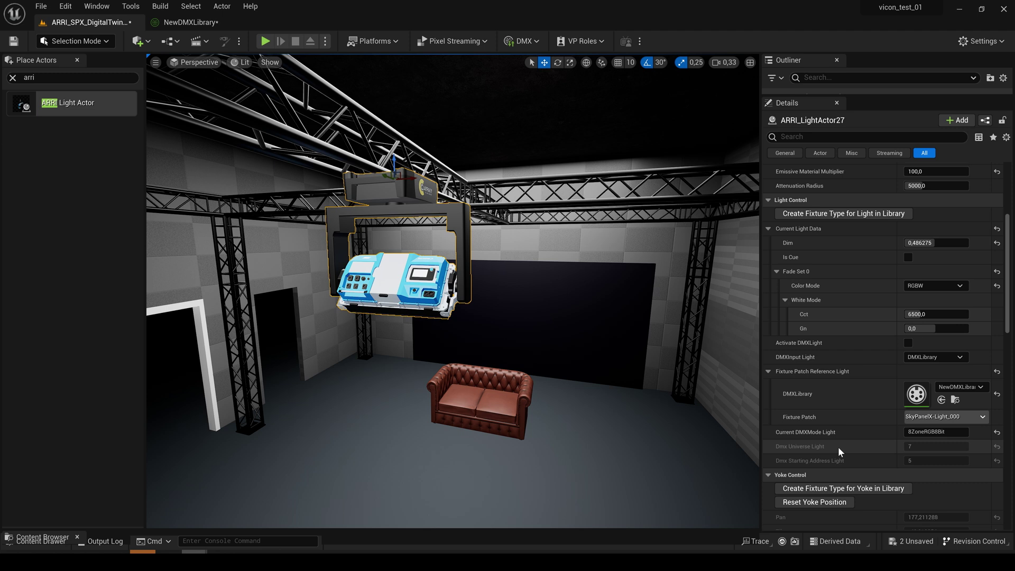
# Activate DMX control of the light and set the yoke's fixture patch library to NewDMXLibrary
pyautogui.click(908, 342)
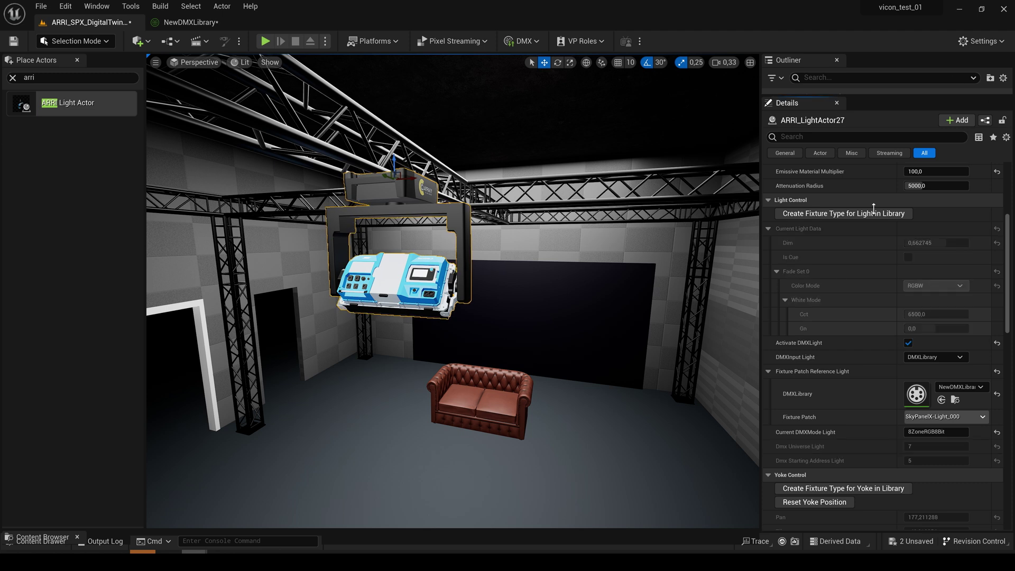
pyautogui.scroll(-5, 871, 377)
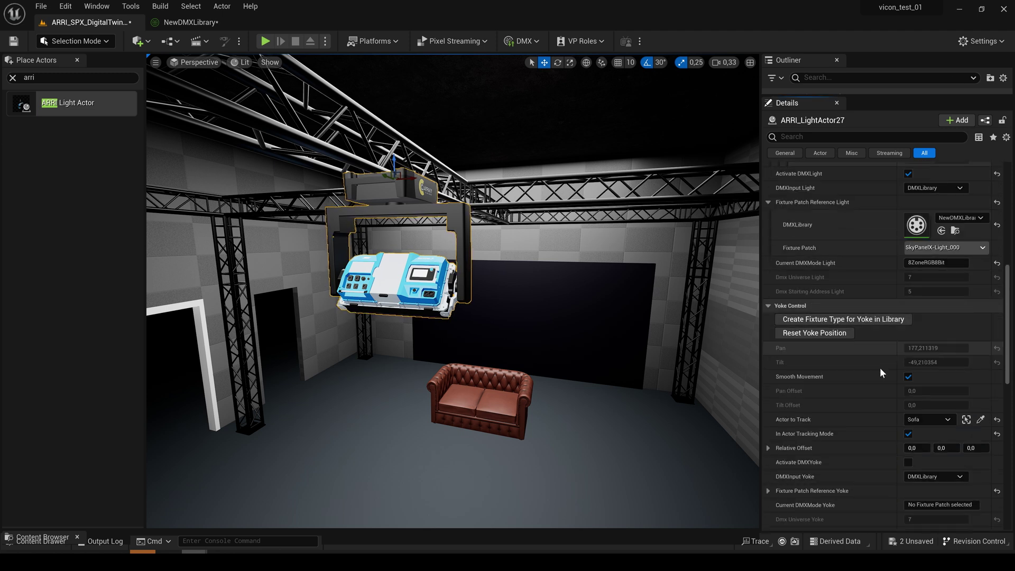
pyautogui.scroll(-2, 880, 372)
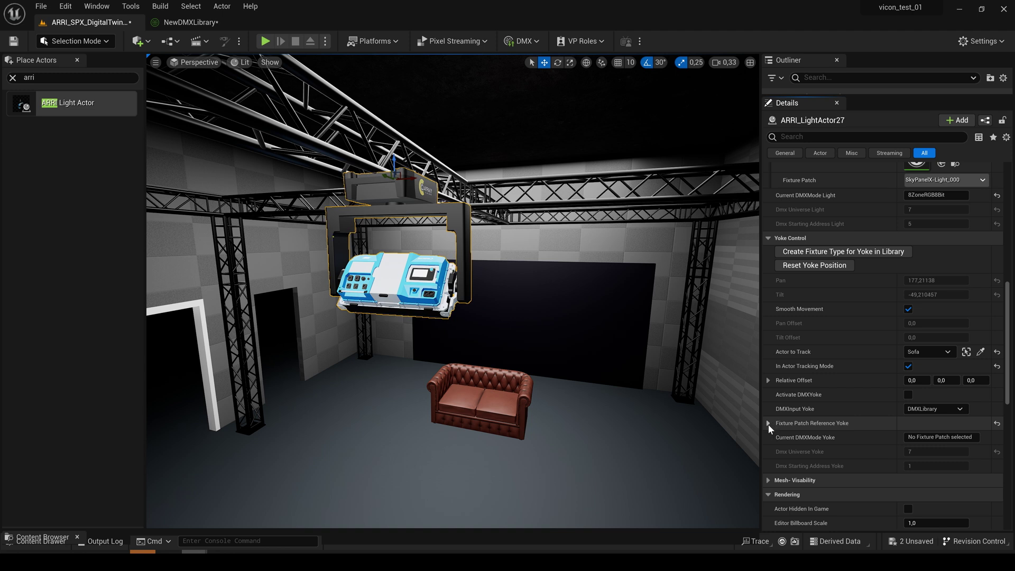
pyautogui.click(768, 423)
pyautogui.click(972, 440)
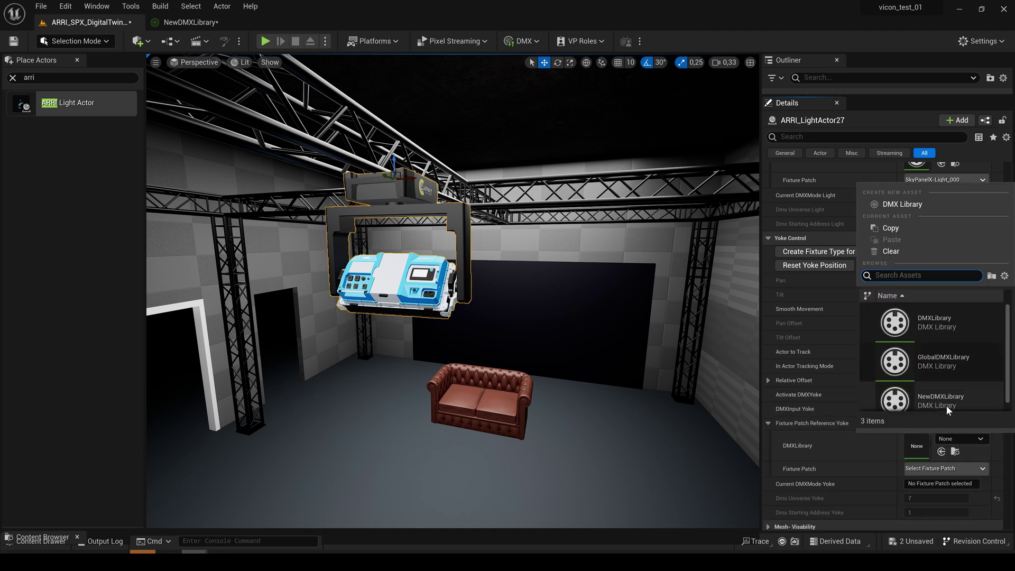
pyautogui.click(945, 404)
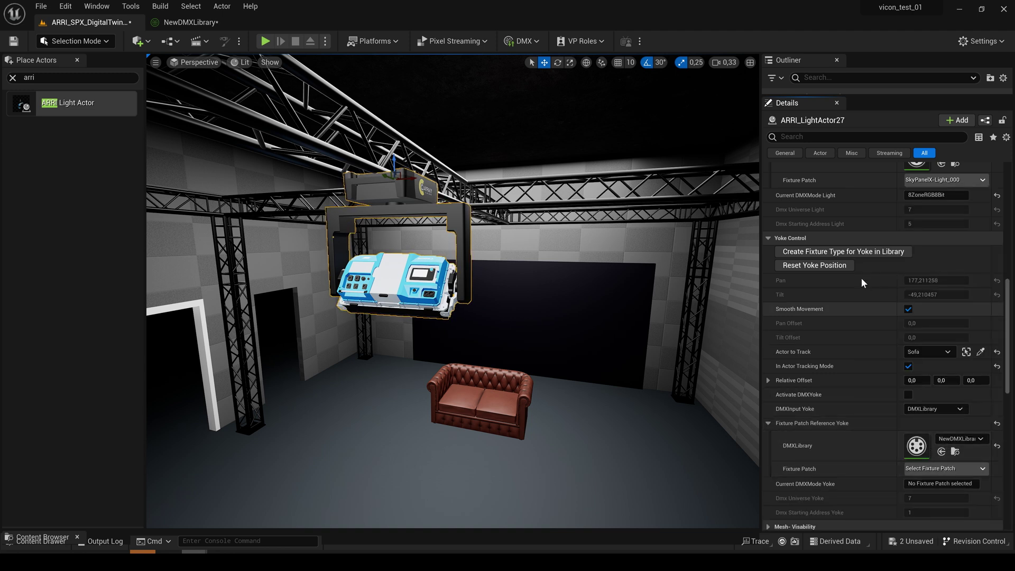
# In NewDMXLibrary, inspect the SkyPanelX-Yoke_000 fixture type
pyautogui.click(191, 22)
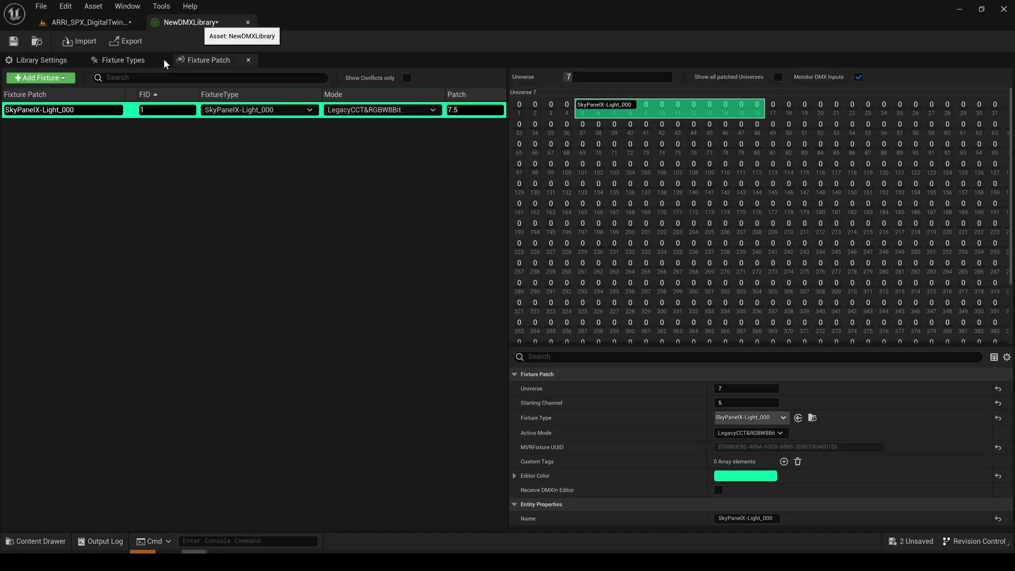
pyautogui.click(122, 59)
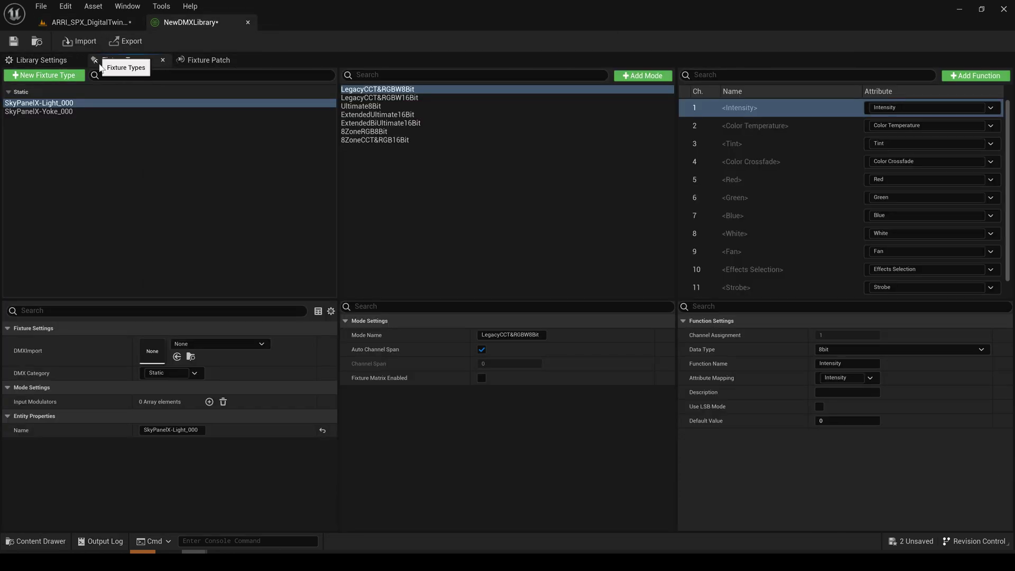
pyautogui.click(56, 110)
# Patch a SkyPanelX-Yoke_000 fixture starting at channel 7.1, then return to the studio level
pyautogui.click(181, 60)
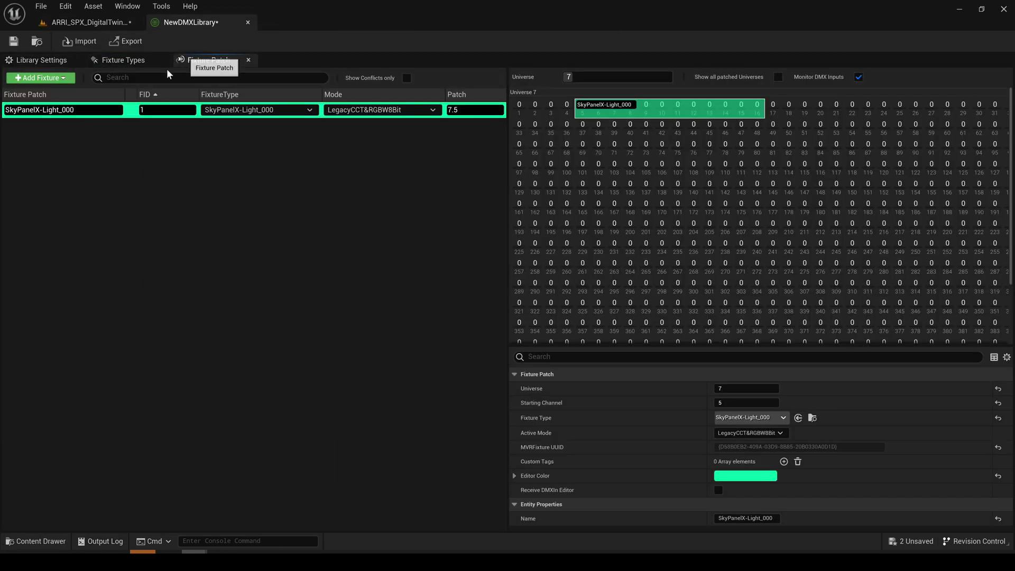
pyautogui.click(41, 76)
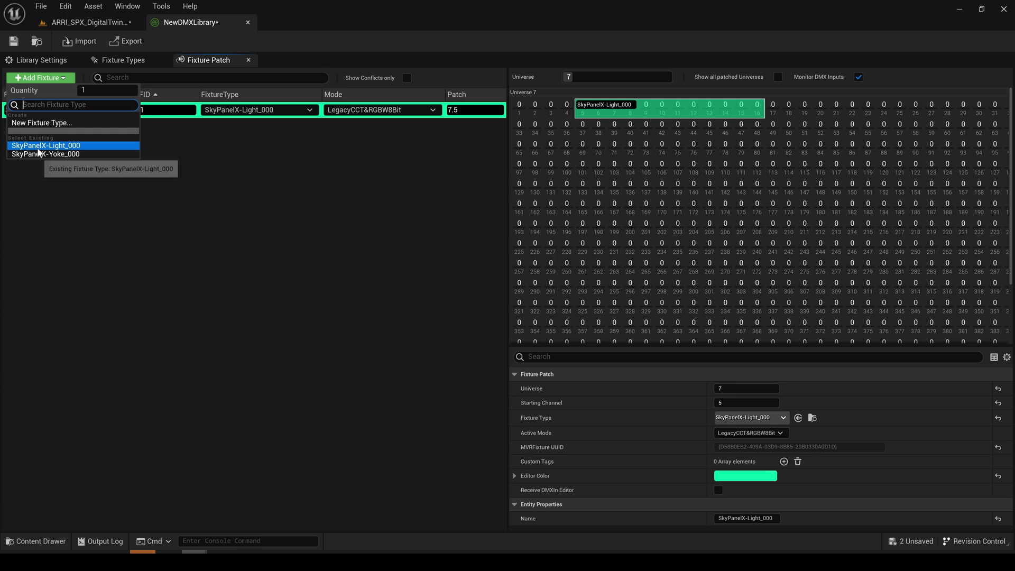
pyautogui.click(40, 154)
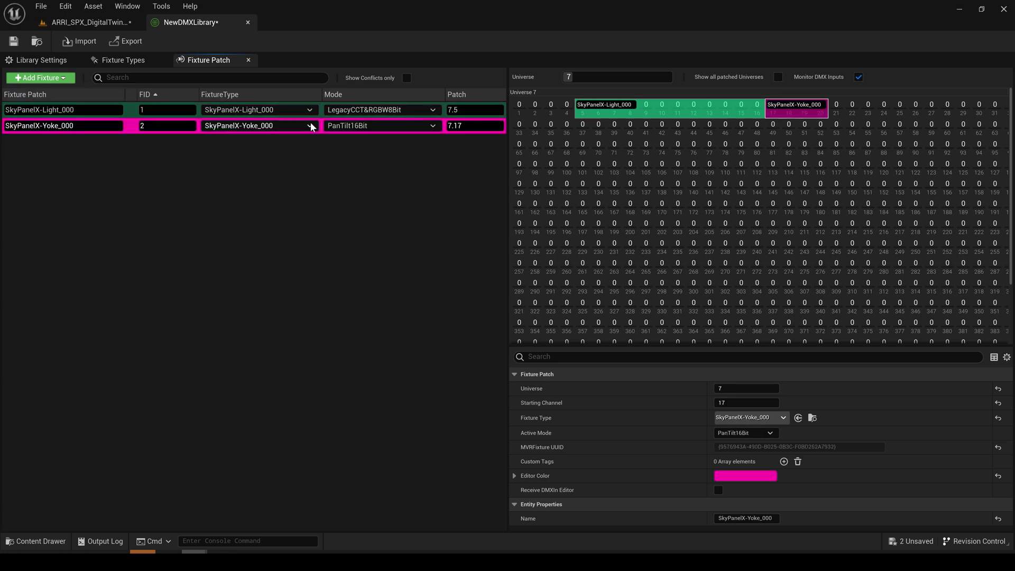
pyautogui.moveTo(775, 114); pyautogui.dragTo(527, 115)
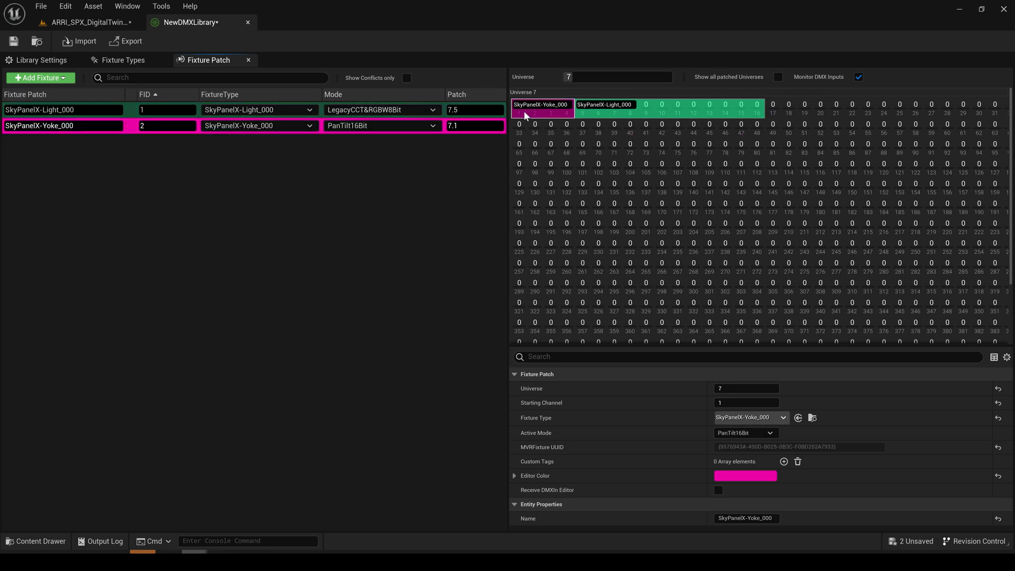
pyautogui.click(88, 24)
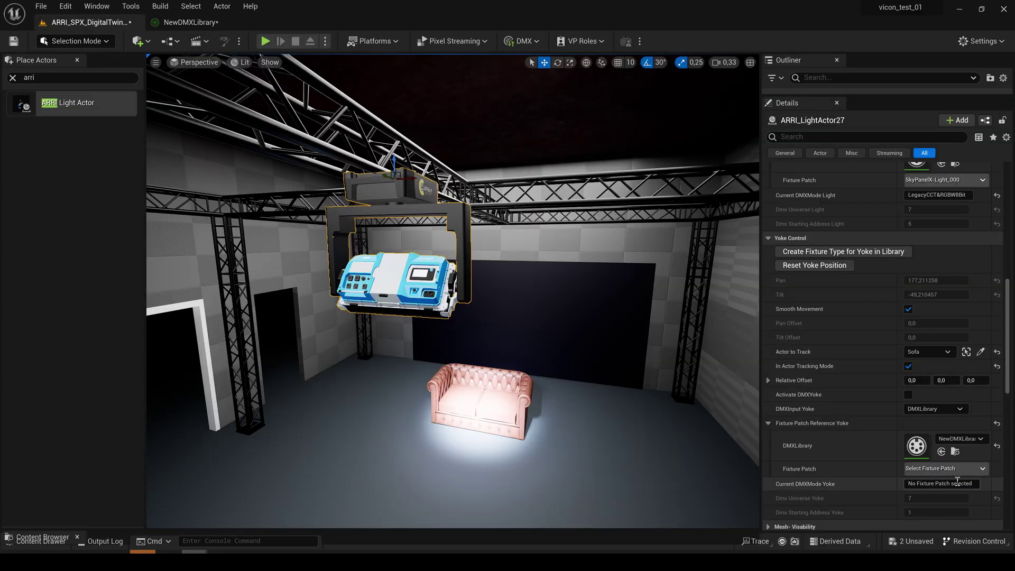
# Choose SkyPanelX-Yoke_000 as the fixture patch under Fixture Patch Reference Yoke
pyautogui.click(970, 468)
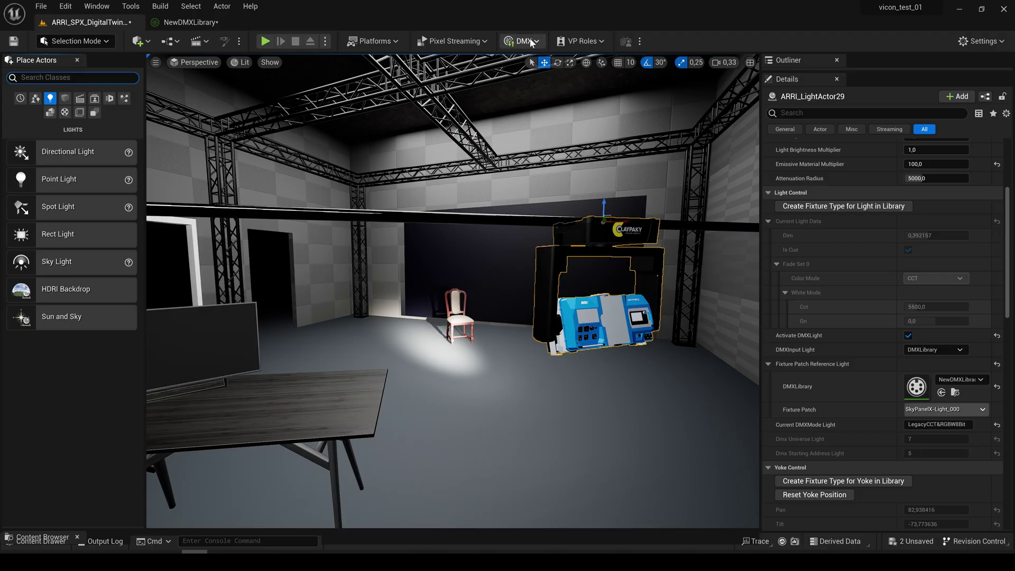
# Open the DMX Channel Monitor from the DMX toolbar menu to view live values on universe 7
pyautogui.click(535, 42)
pyautogui.click(547, 71)
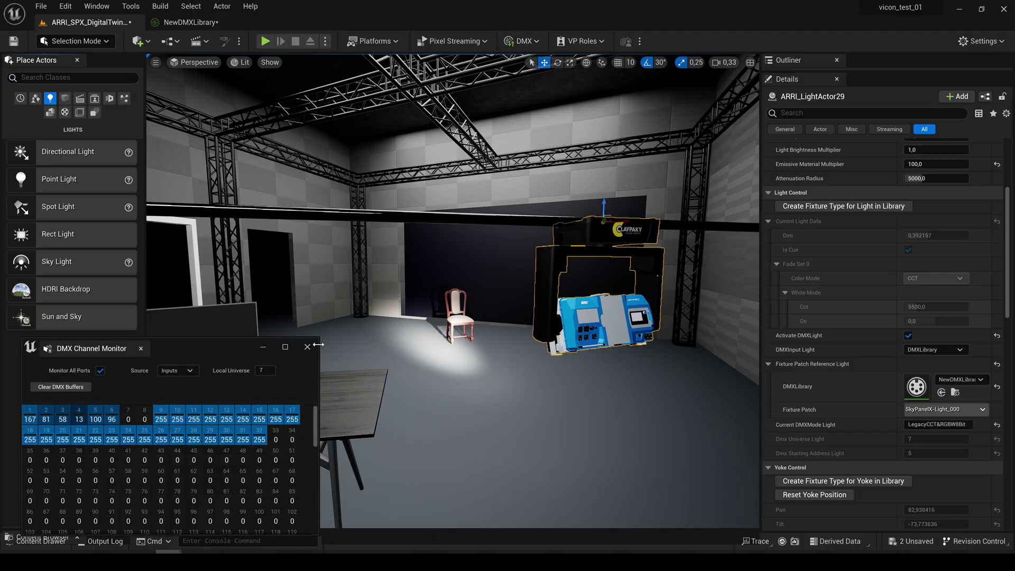